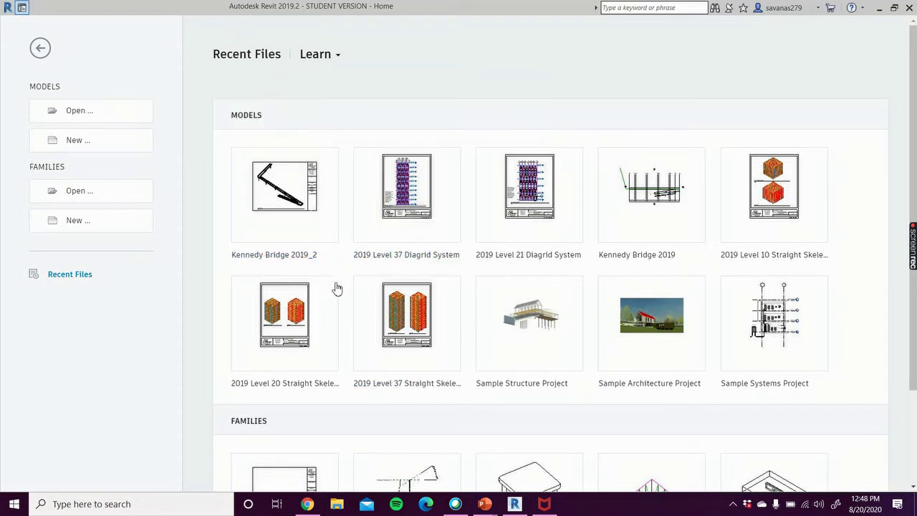
pyautogui.scroll(-4, 251, 287)
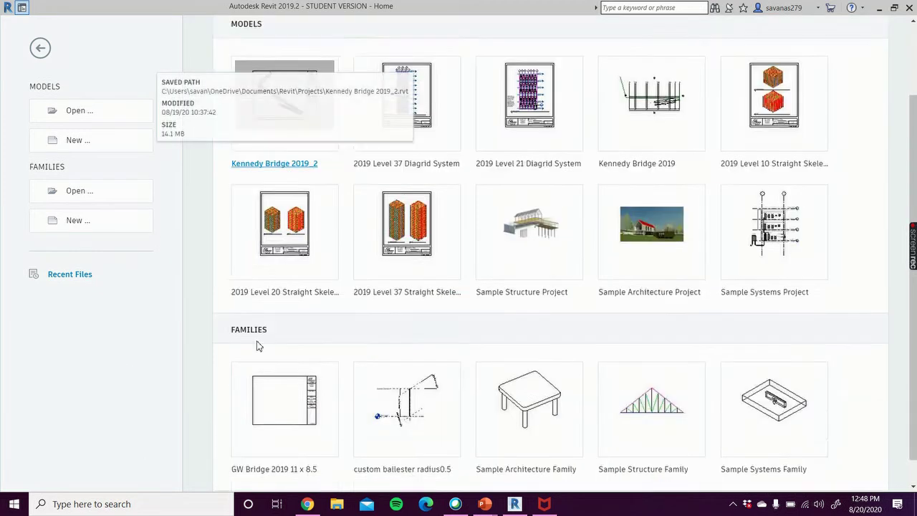
pyautogui.scroll(4, 215, 383)
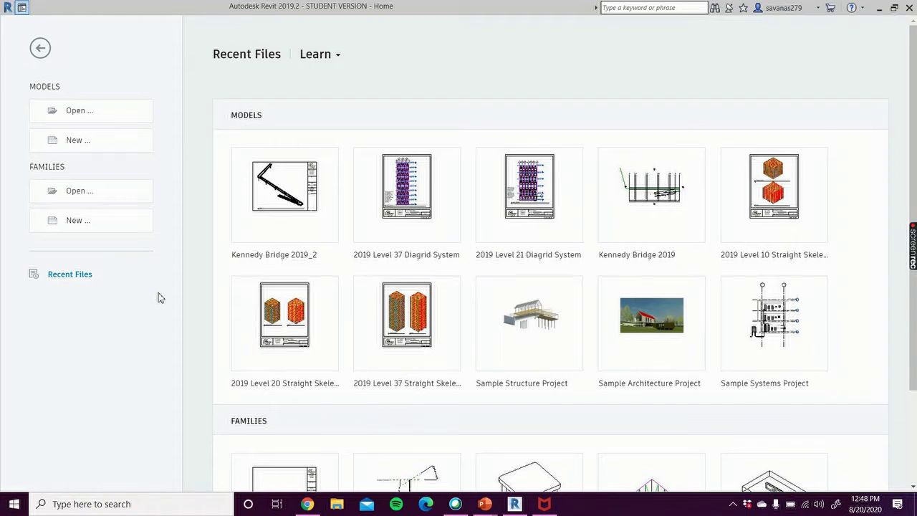
pyautogui.scroll(-3, 211, 440)
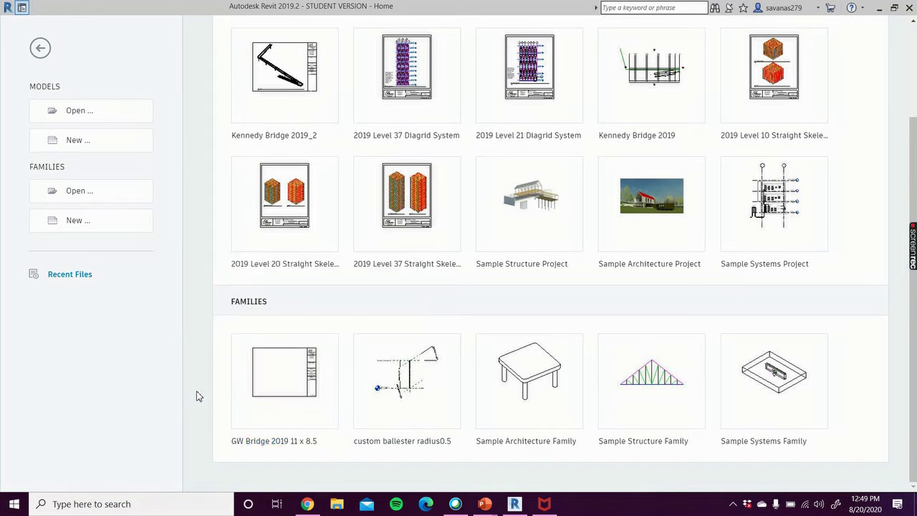
pyautogui.scroll(3, 198, 287)
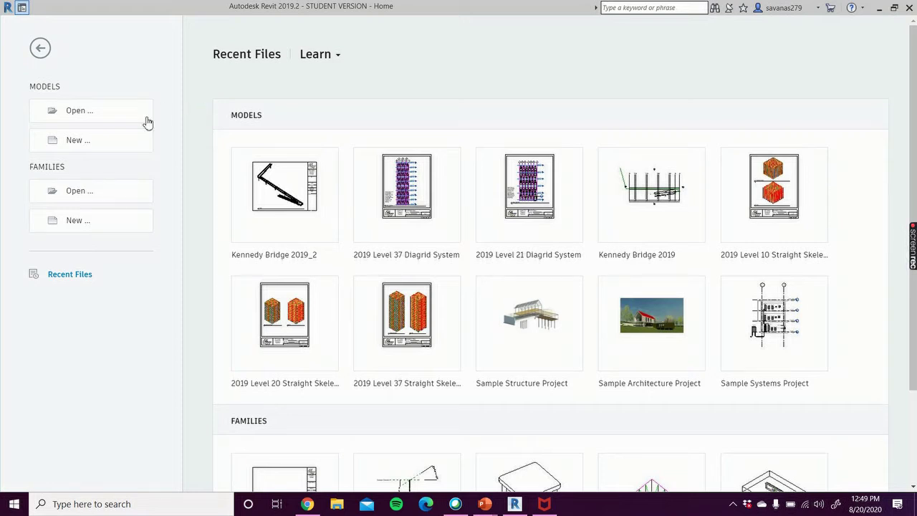
# Create a new project based on the Structural Template.
pyautogui.click(110, 141)
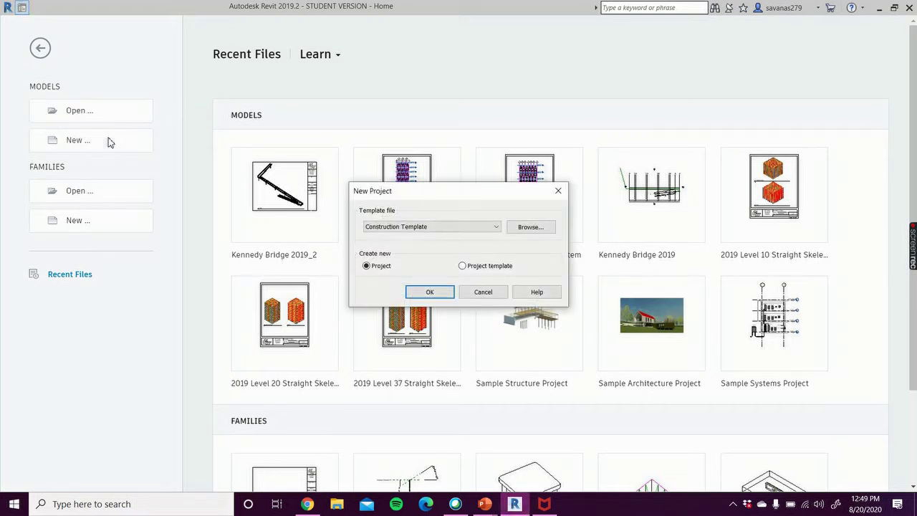
pyautogui.click(405, 227)
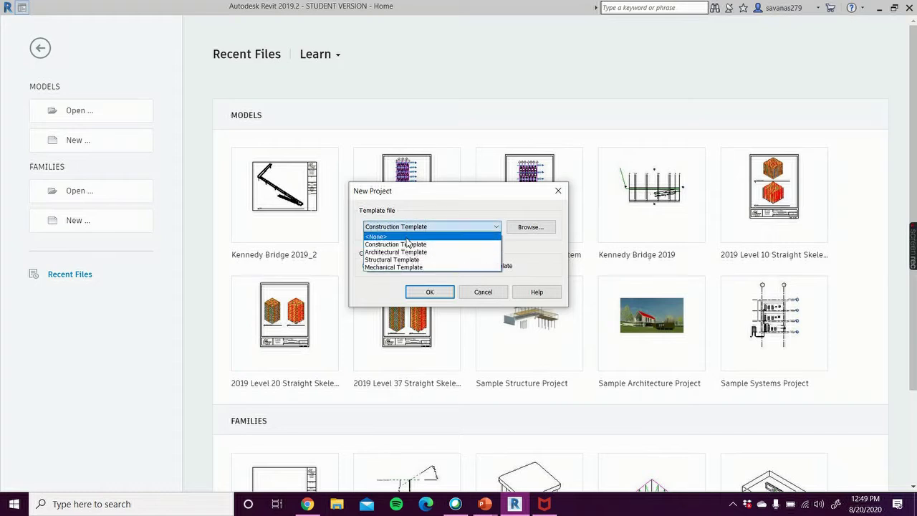
pyautogui.click(416, 261)
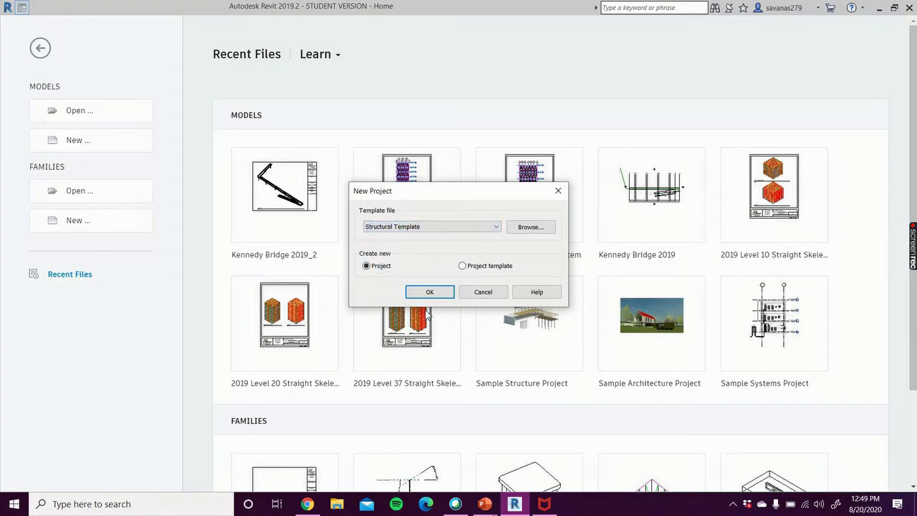
pyautogui.click(438, 292)
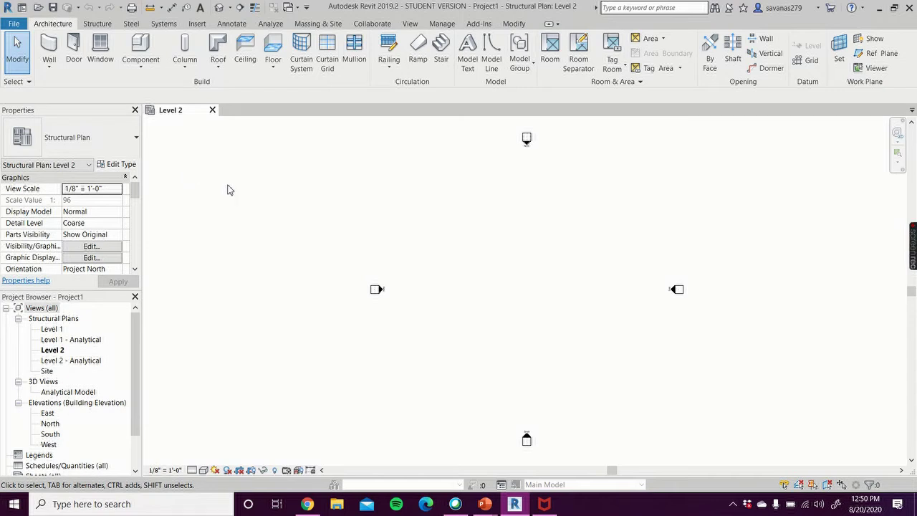
# Add the Ramp tool to the Quick Access Toolbar and remove it from there again.
pyautogui.rightClick(418, 46)
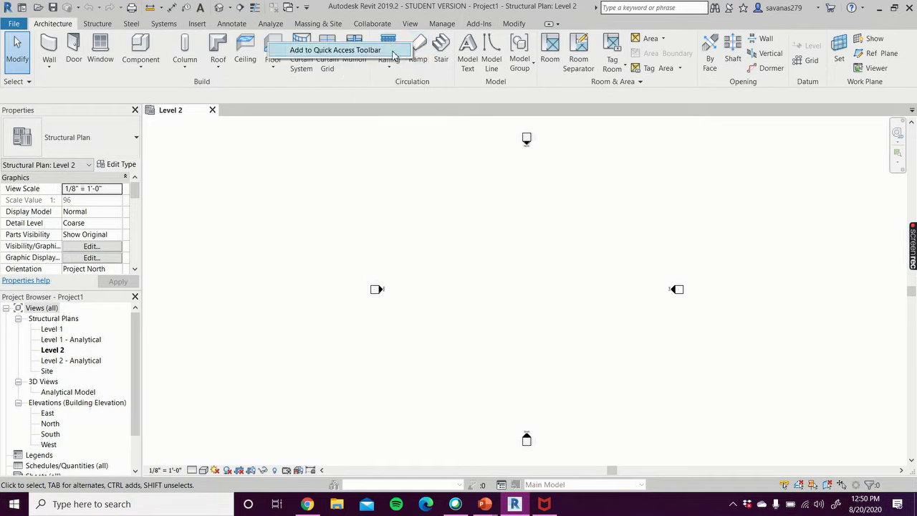
pyautogui.click(391, 51)
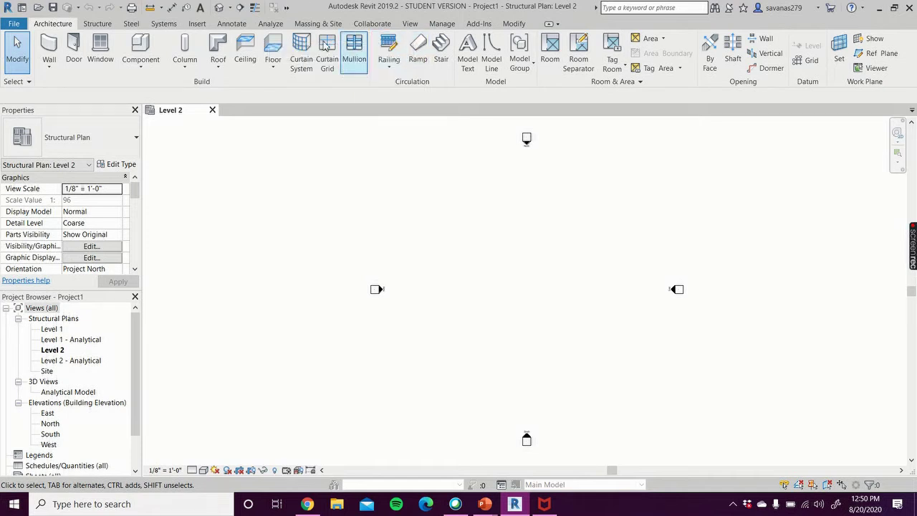
pyautogui.click(287, 9)
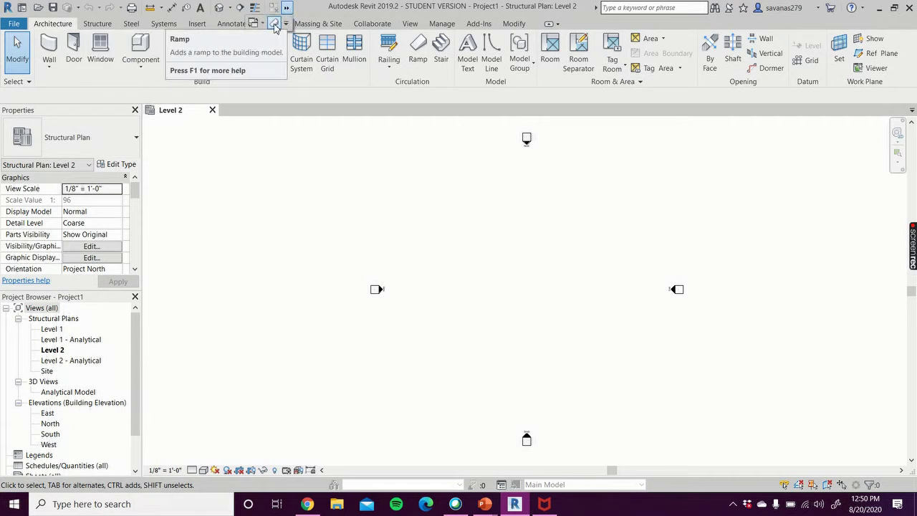
pyautogui.rightClick(275, 26)
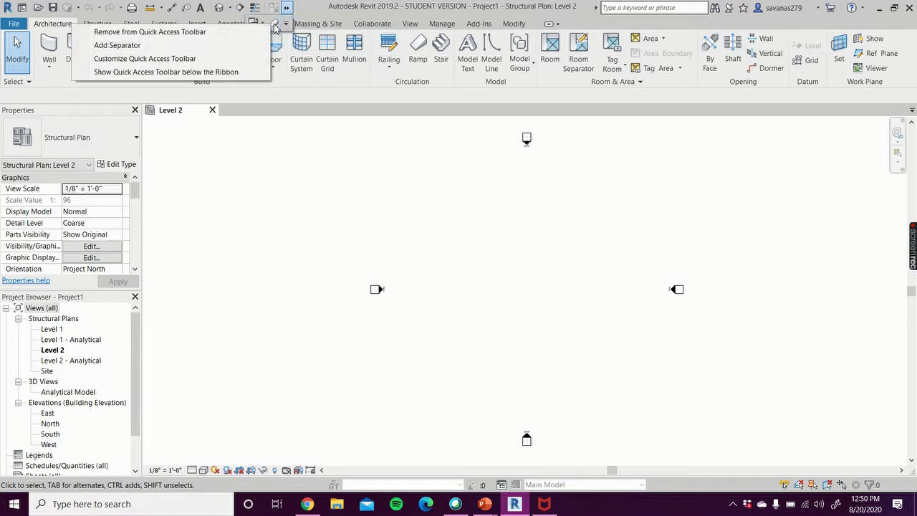
pyautogui.click(230, 34)
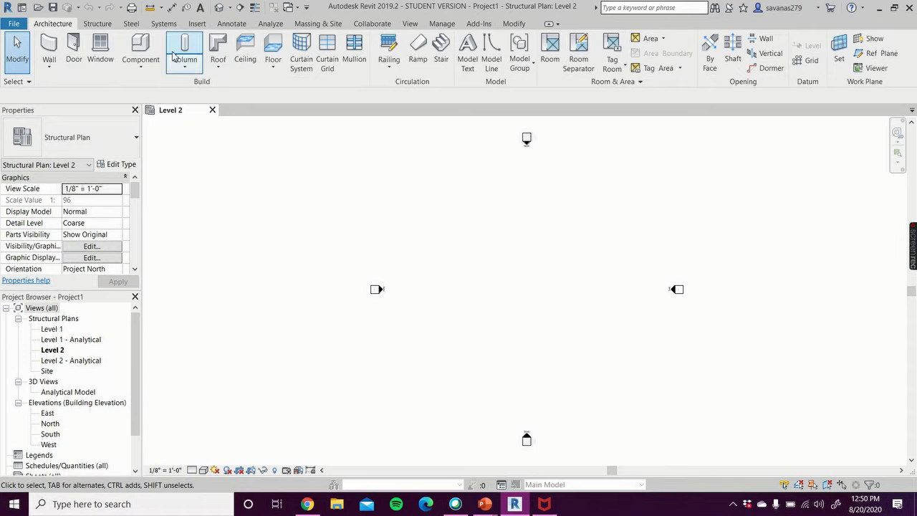
# Look through the available structure, modify, architecture and annotation tools.
pyautogui.click(107, 25)
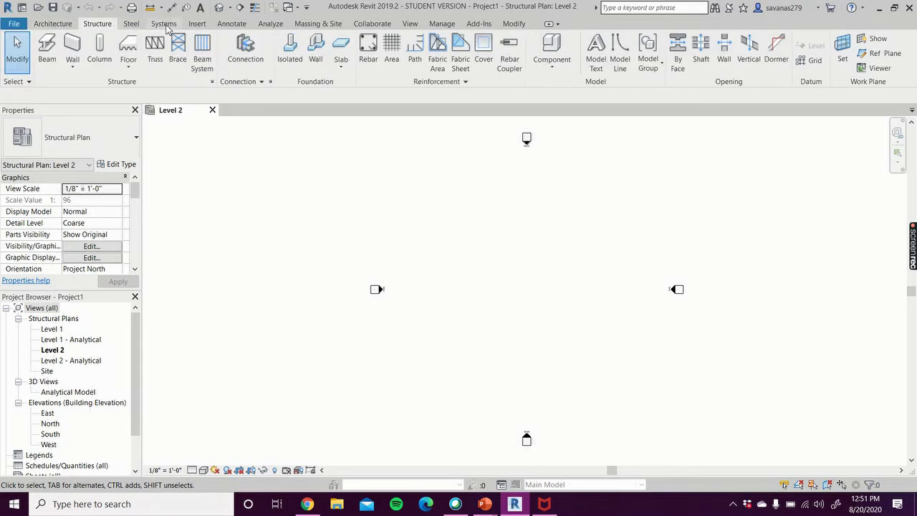
pyautogui.click(521, 26)
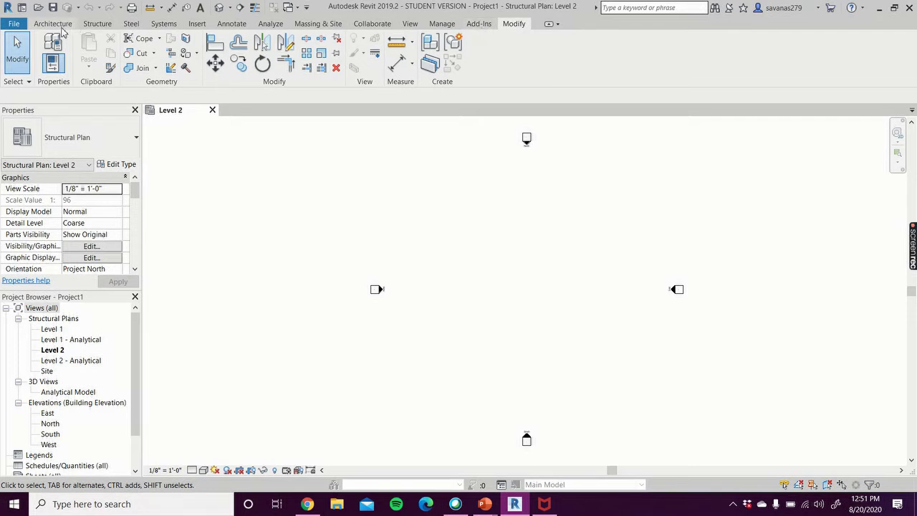
pyautogui.click(57, 25)
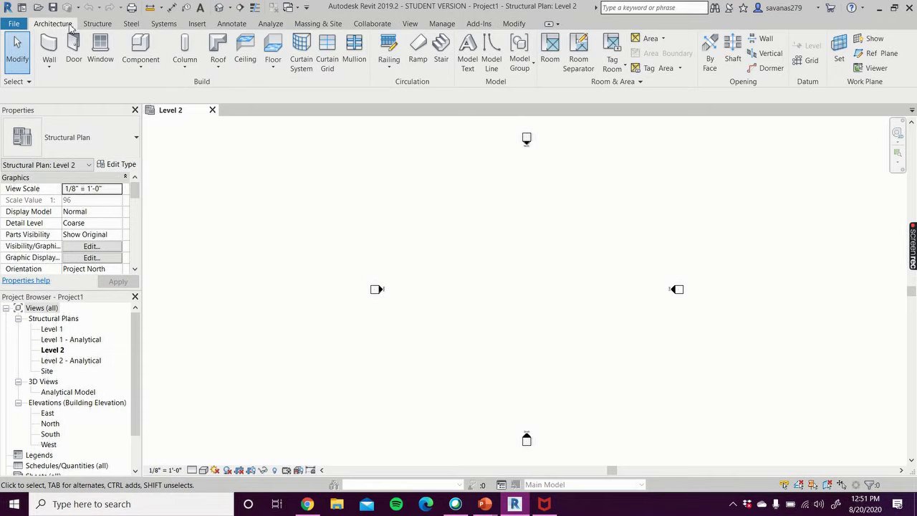
pyautogui.click(97, 25)
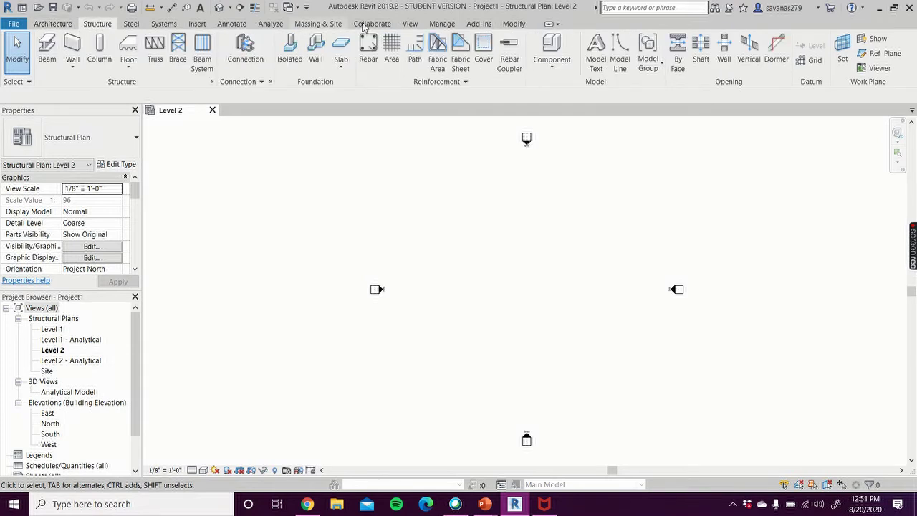
pyautogui.click(513, 24)
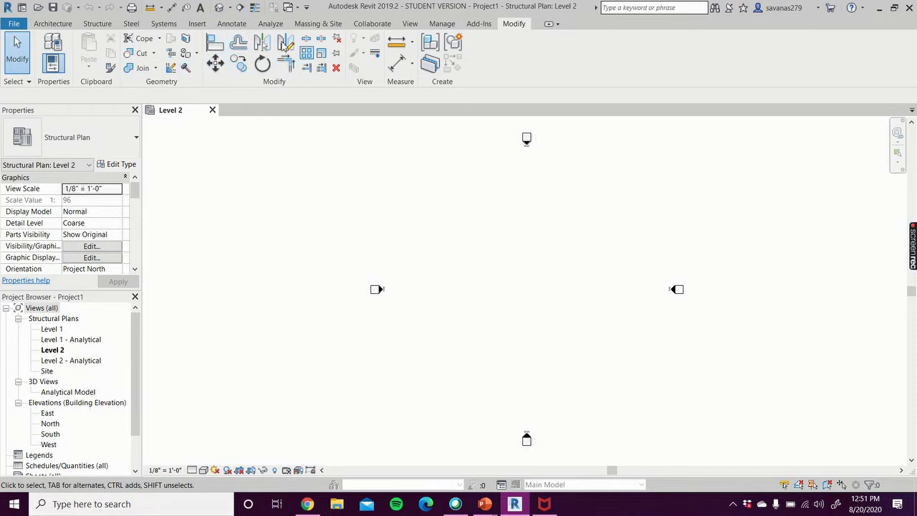
pyautogui.click(233, 24)
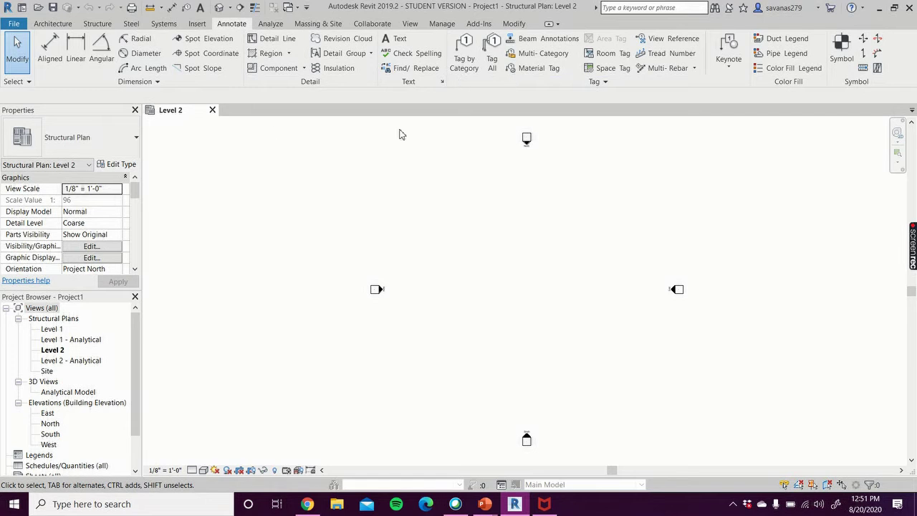
pyautogui.click(98, 24)
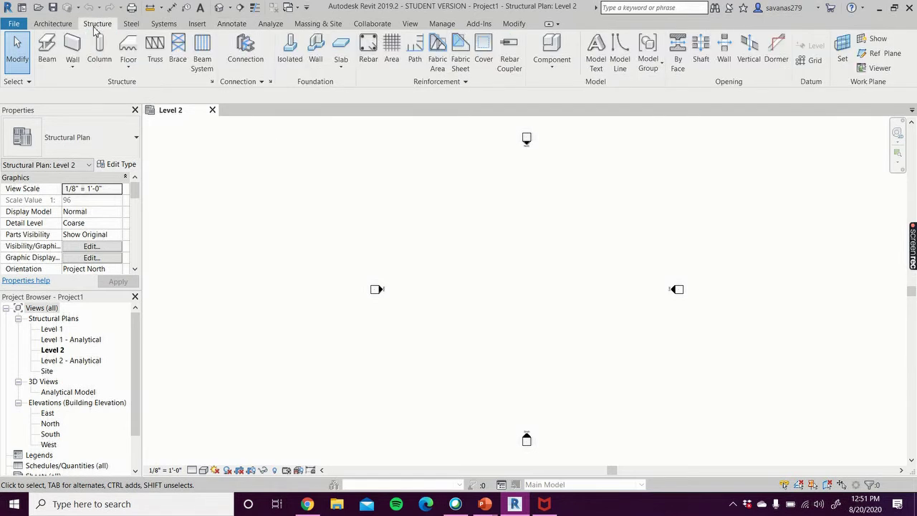
pyautogui.click(53, 24)
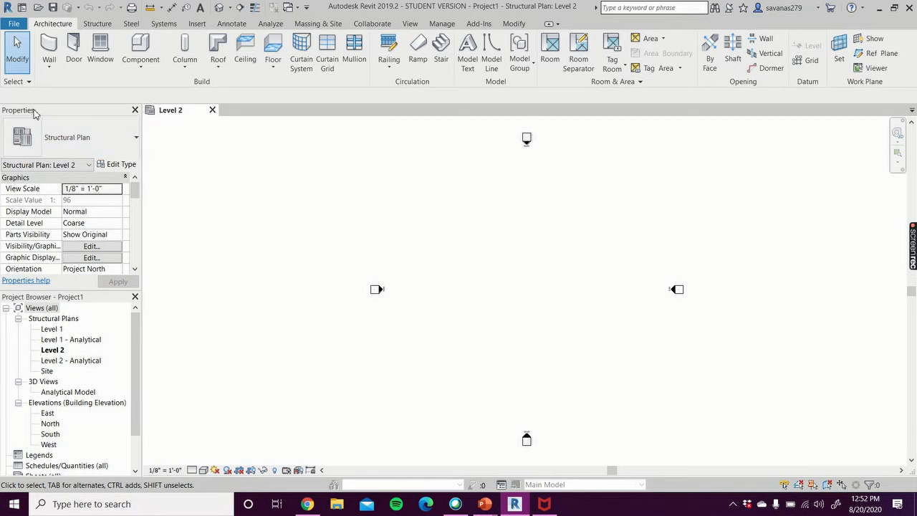
# Undock the Properties palette, and close both it and the Project Browser.
pyautogui.moveTo(38, 115); pyautogui.dragTo(67, 146)
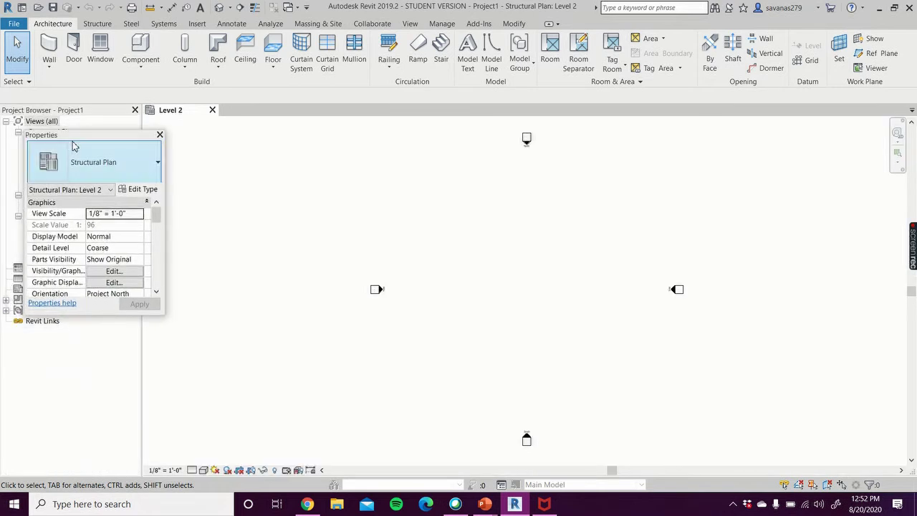
pyautogui.click(161, 135)
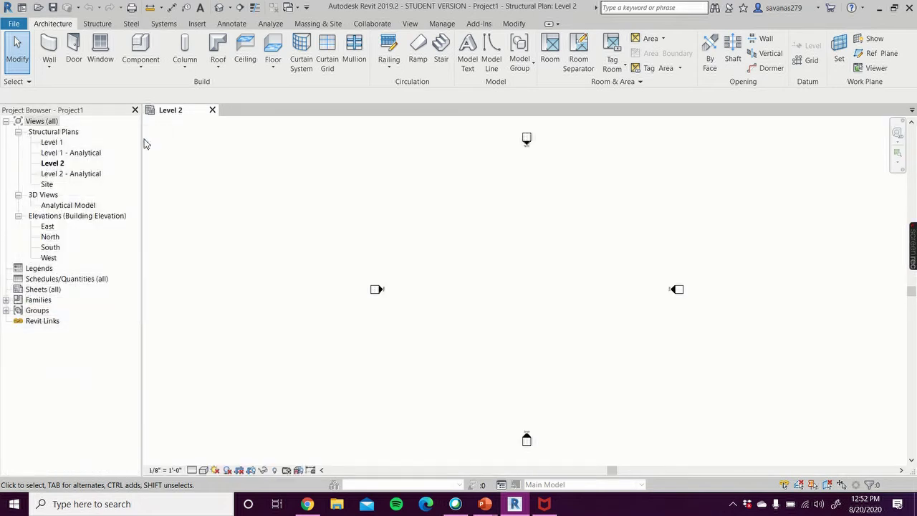
pyautogui.click(135, 110)
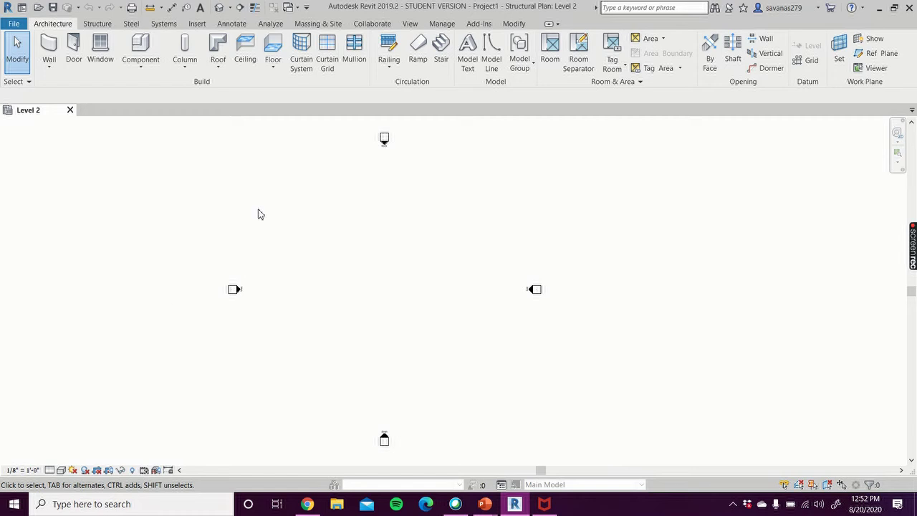
# Turn the display of the Properties palette and the Project Browser back on.
pyautogui.click(514, 25)
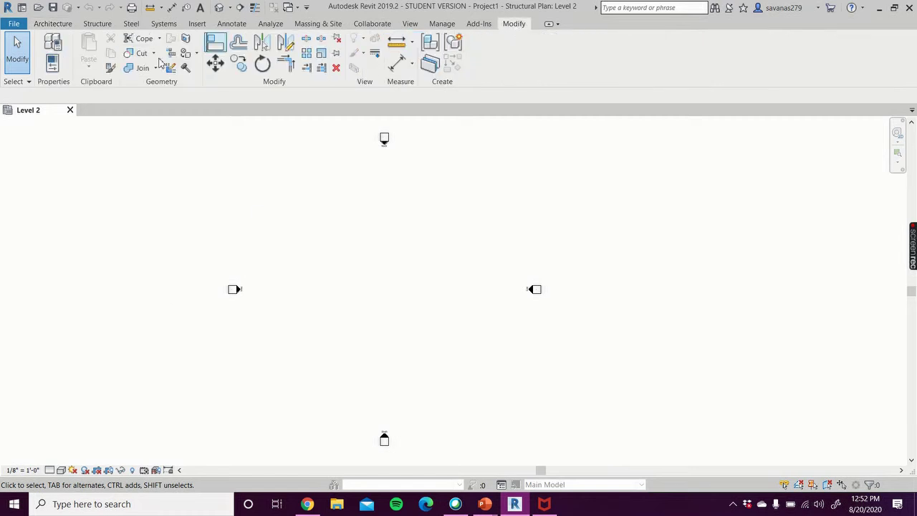
pyautogui.click(52, 63)
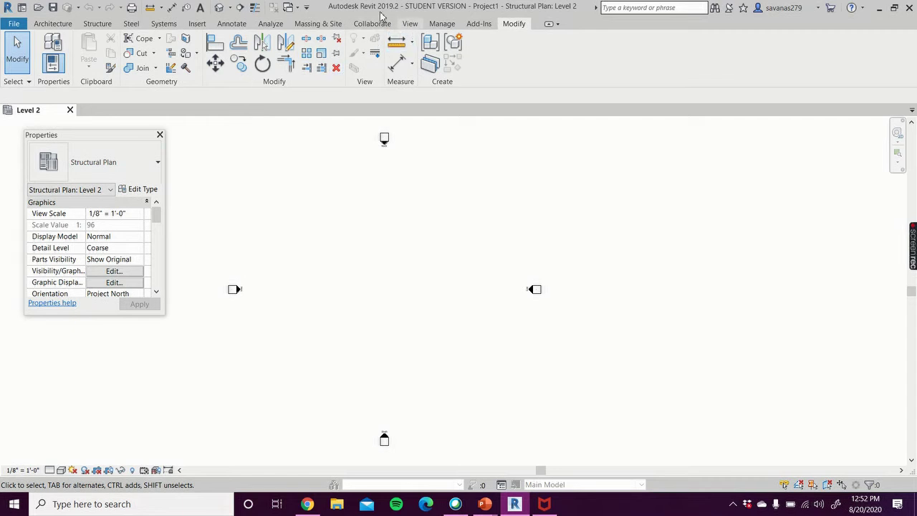
pyautogui.click(409, 24)
pyautogui.click(868, 59)
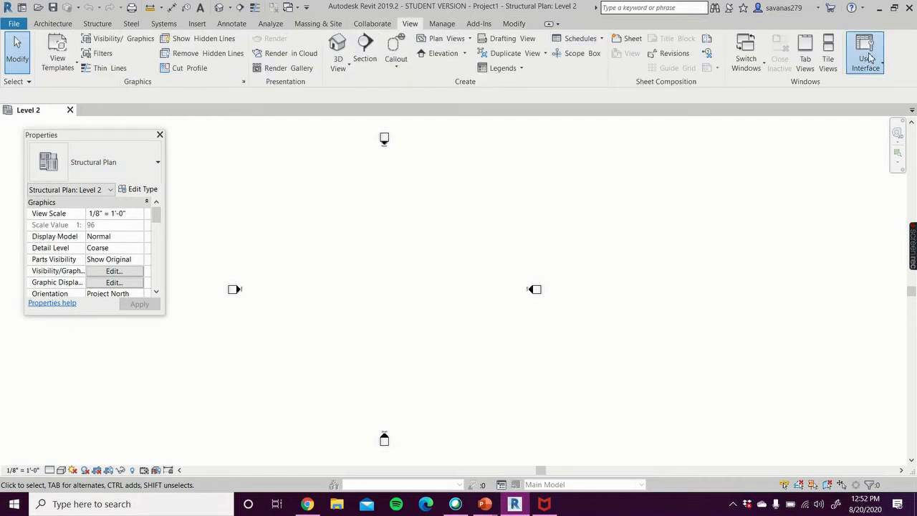
pyautogui.click(788, 112)
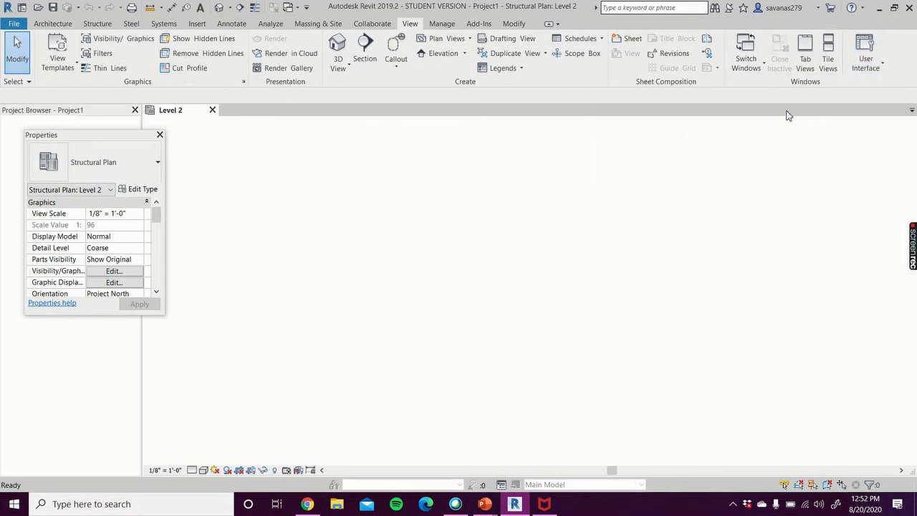
# Combine the Properties palette and the Project Browser into one floating tabbed group and switch between the two.
pyautogui.moveTo(104, 137); pyautogui.dragTo(91, 117)
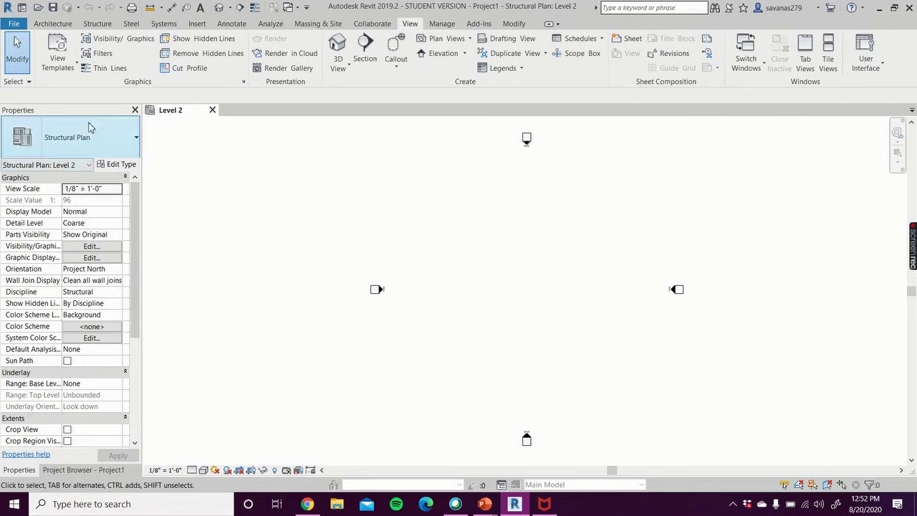
pyautogui.doubleClick(90, 111)
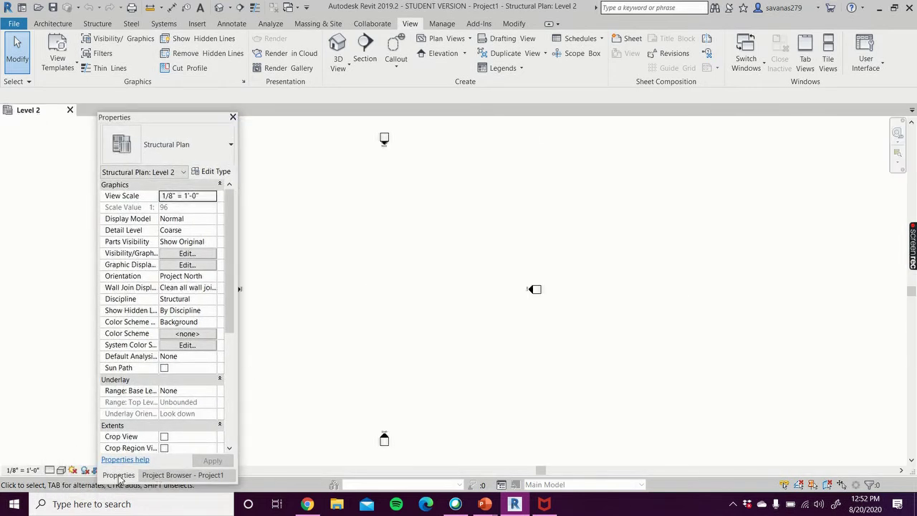
pyautogui.click(185, 476)
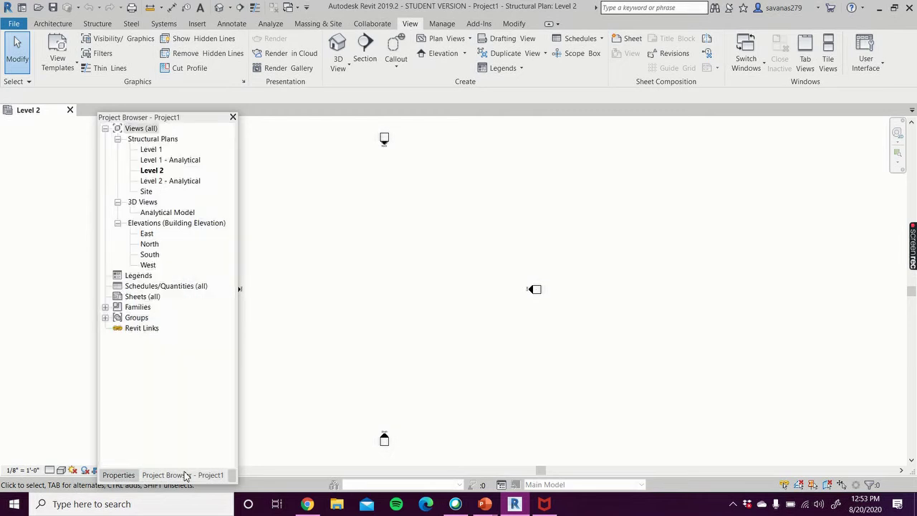
pyautogui.click(119, 475)
pyautogui.click(207, 475)
# Separate the Project Browser from the tabbed group and place it beside the Properties palette at the drawing area's left edge.
pyautogui.moveTo(212, 466); pyautogui.dragTo(354, 119)
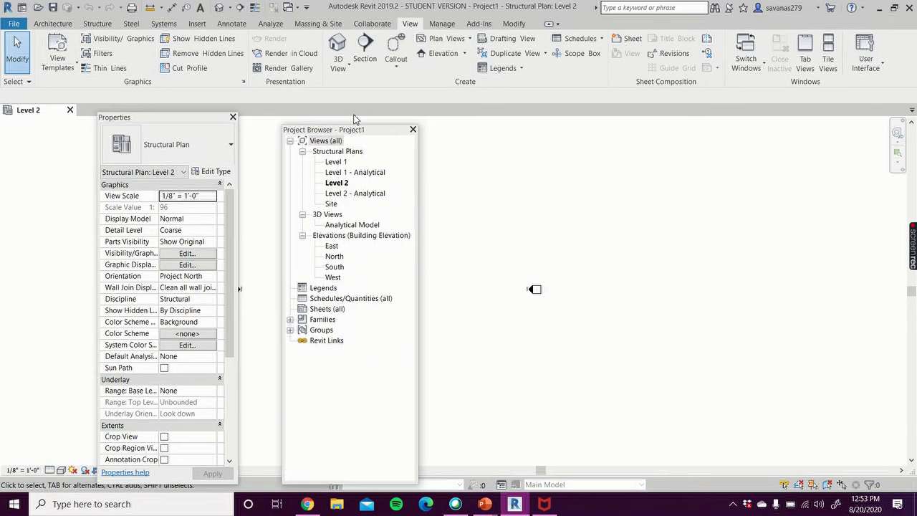
pyautogui.moveTo(201, 118); pyautogui.dragTo(97, 115)
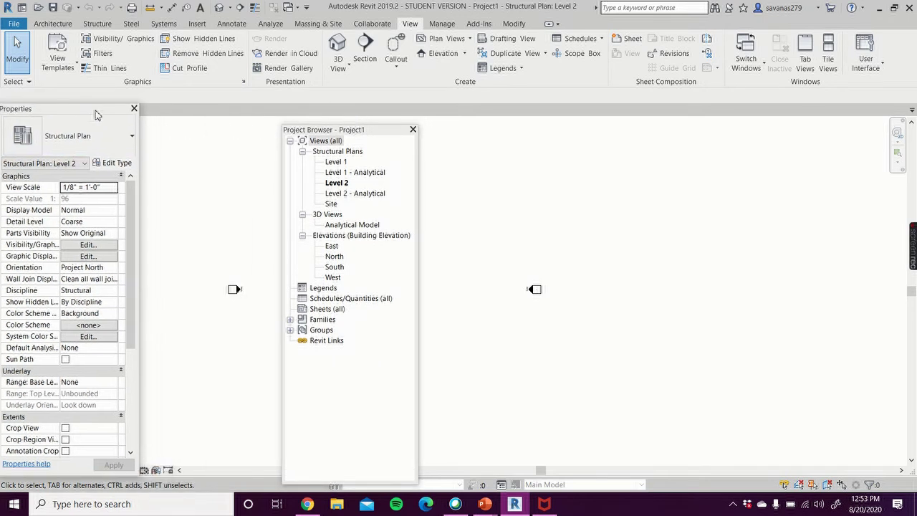
pyautogui.moveTo(345, 131); pyautogui.dragTo(206, 110)
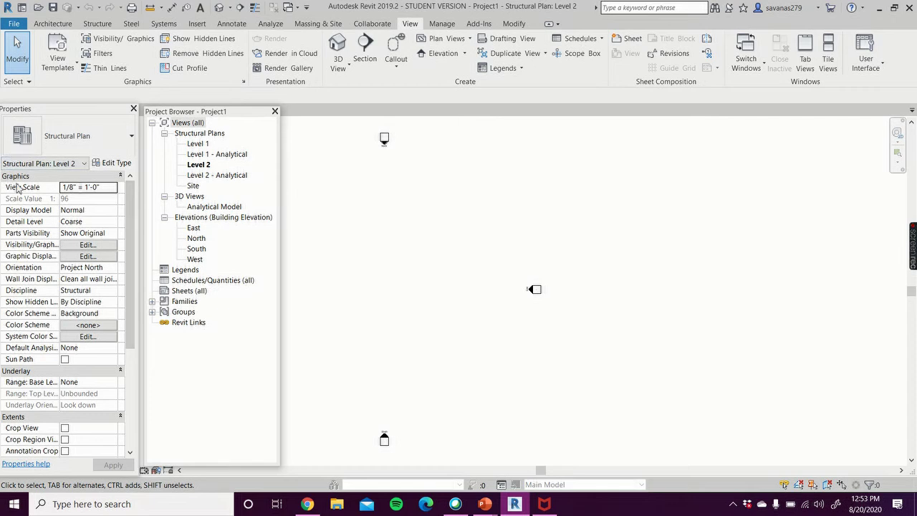
# Draw a diagonal W12X26 beam about 60 ft long in the Level 2 structural plan and look through its properties.
pyautogui.click(98, 23)
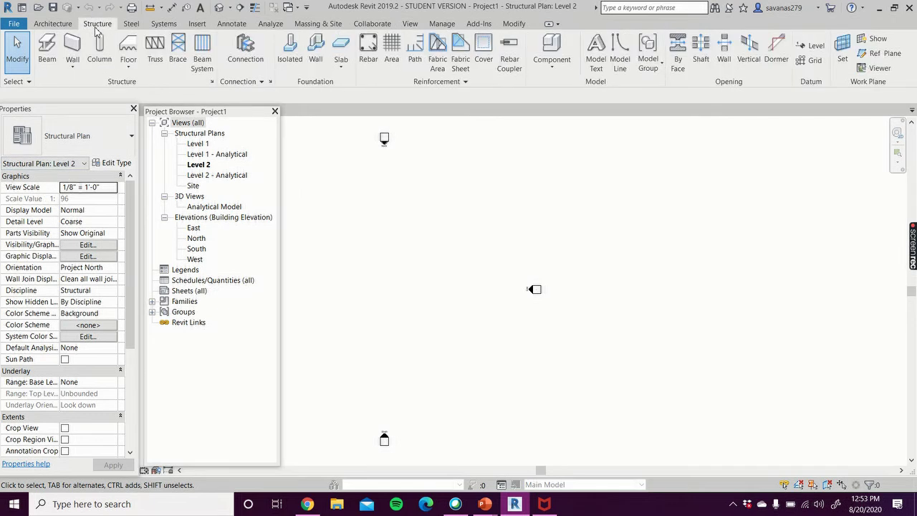
pyautogui.click(47, 49)
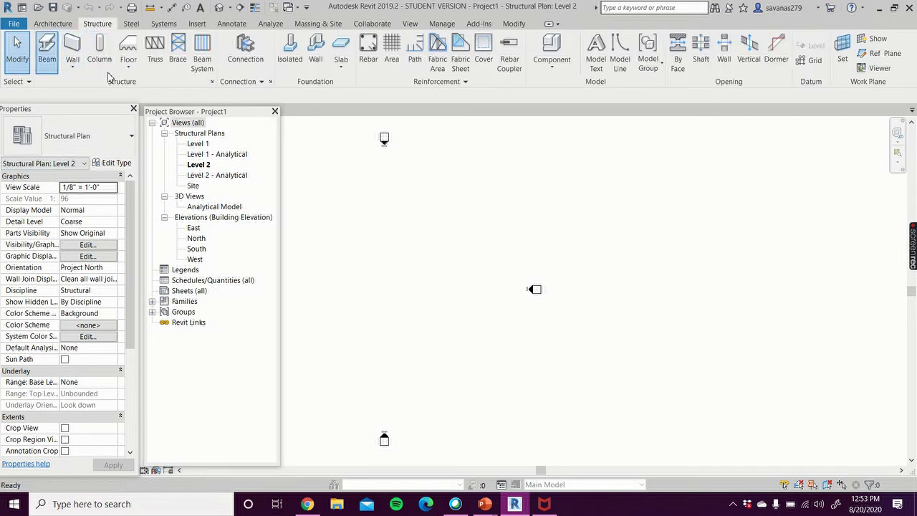
pyautogui.click(359, 290)
pyautogui.click(459, 229)
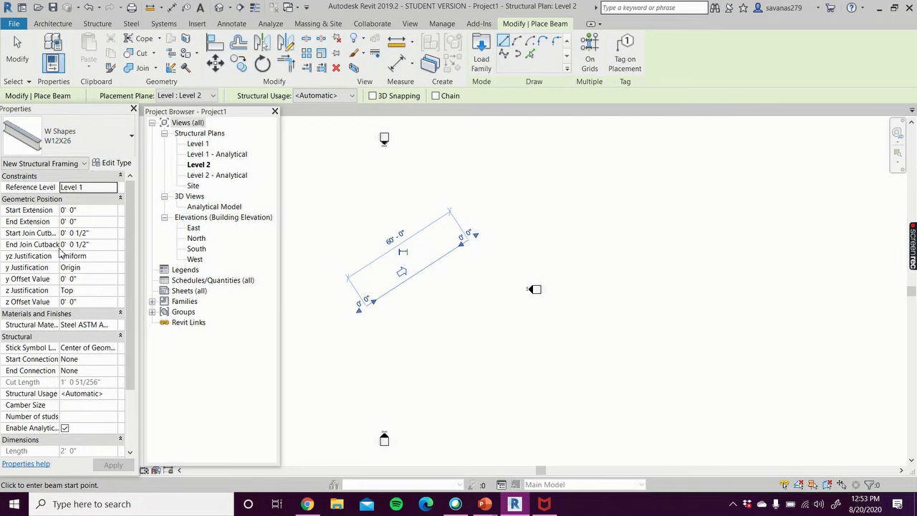
pyautogui.scroll(-2, 68, 315)
pyautogui.scroll(-1, 70, 327)
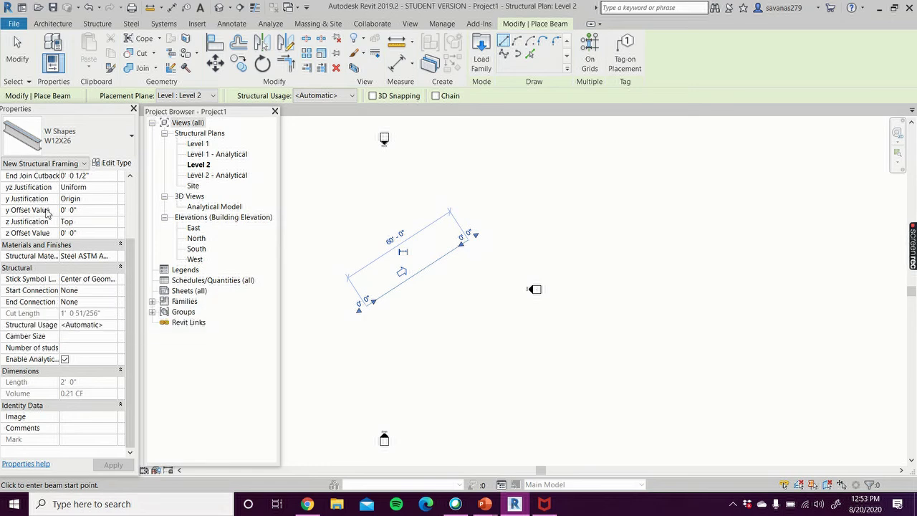
# View the Level 1 structural plan, followed by the East building elevation.
pyautogui.doubleClick(198, 144)
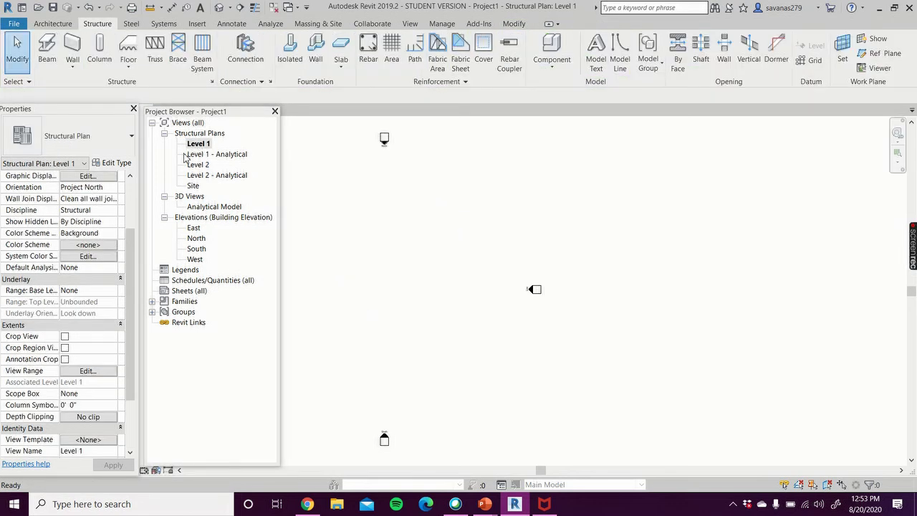
pyautogui.doubleClick(194, 229)
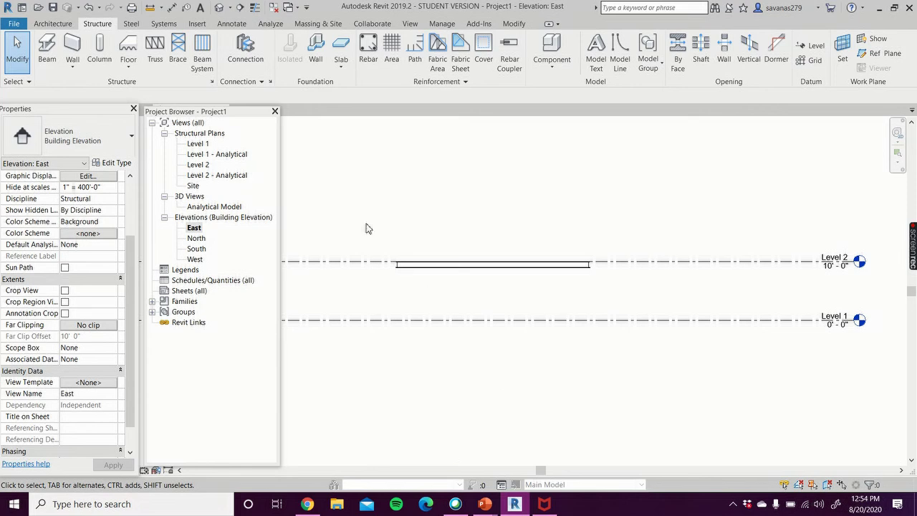
pyautogui.scroll(-4, 365, 225)
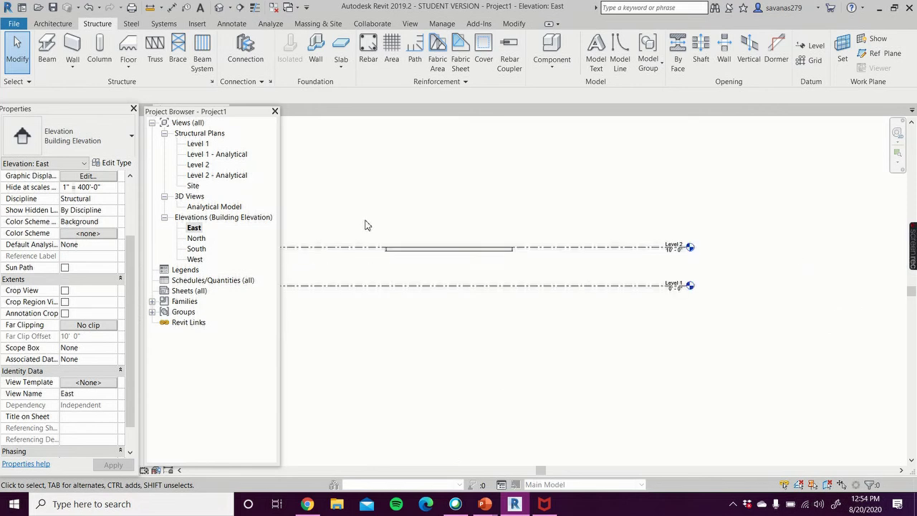
pyautogui.moveTo(364, 224); pyautogui.dragTo(423, 227, button='middle')
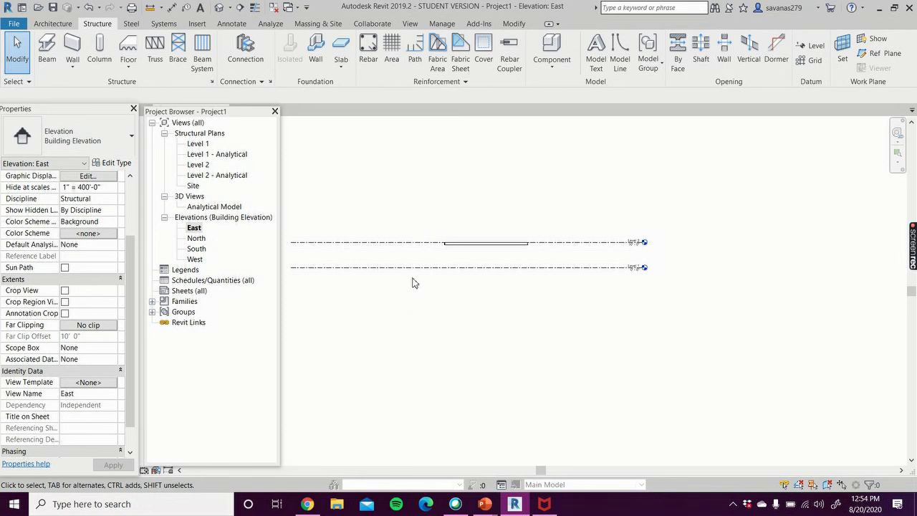
# Examine the beam's height relative to the Level 1 and Level 2 lines in the East elevation.
pyautogui.scroll(2, 411, 261)
pyautogui.scroll(-2, 411, 261)
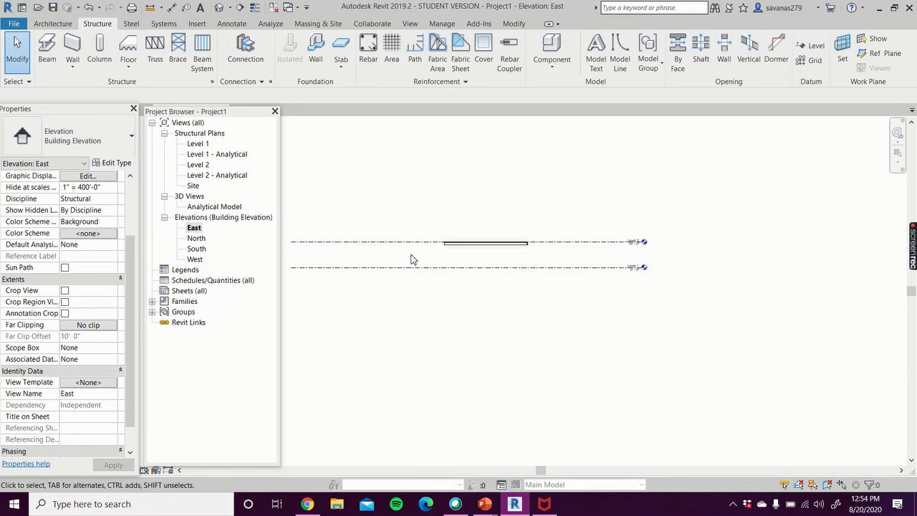
pyautogui.scroll(-1, 411, 260)
pyautogui.moveTo(348, 198); pyautogui.dragTo(396, 219)
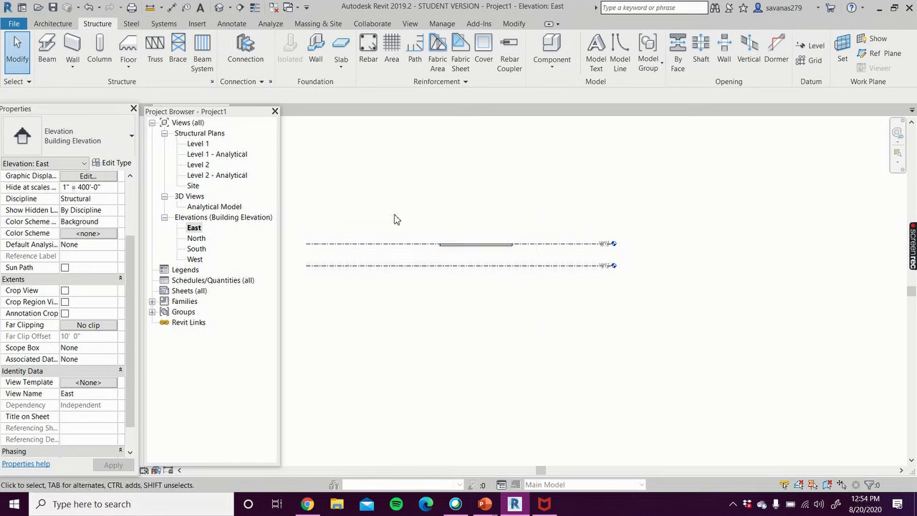
pyautogui.scroll(-1, 453, 268)
pyautogui.moveTo(399, 316); pyautogui.dragTo(436, 342, button='middle')
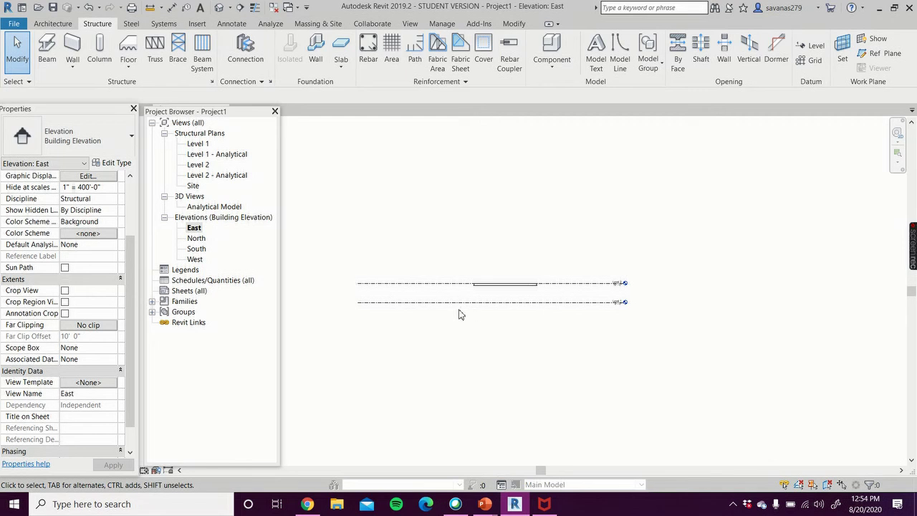
pyautogui.scroll(2, 473, 314)
pyautogui.scroll(-1, 309, 315)
pyautogui.moveTo(305, 315); pyautogui.dragTo(413, 311, button='middle')
pyautogui.scroll(1, 404, 307)
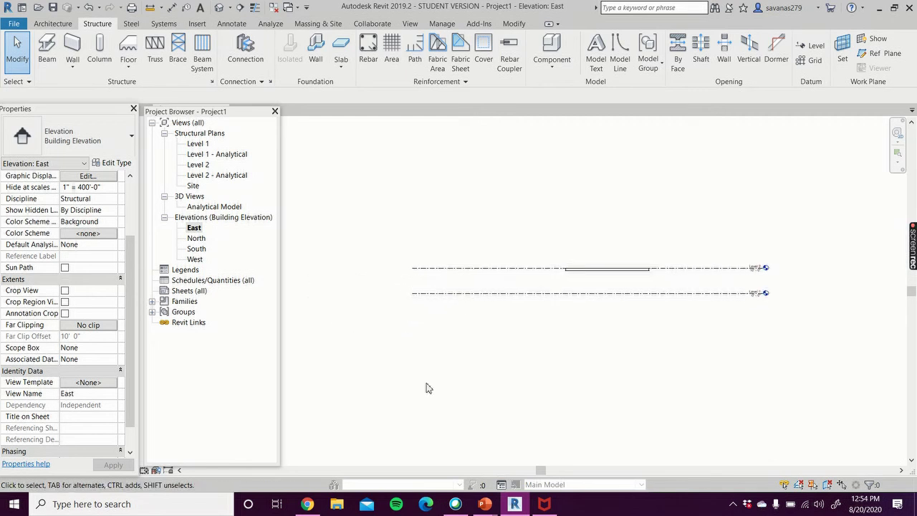